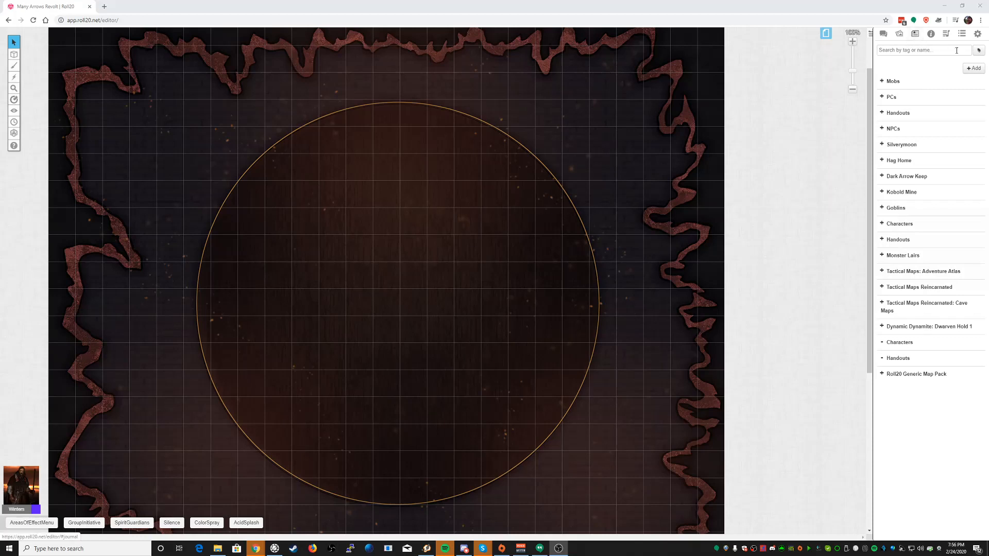
Step: Create a new journal character with the default details and set up its sheet as an NPC
click(974, 68)
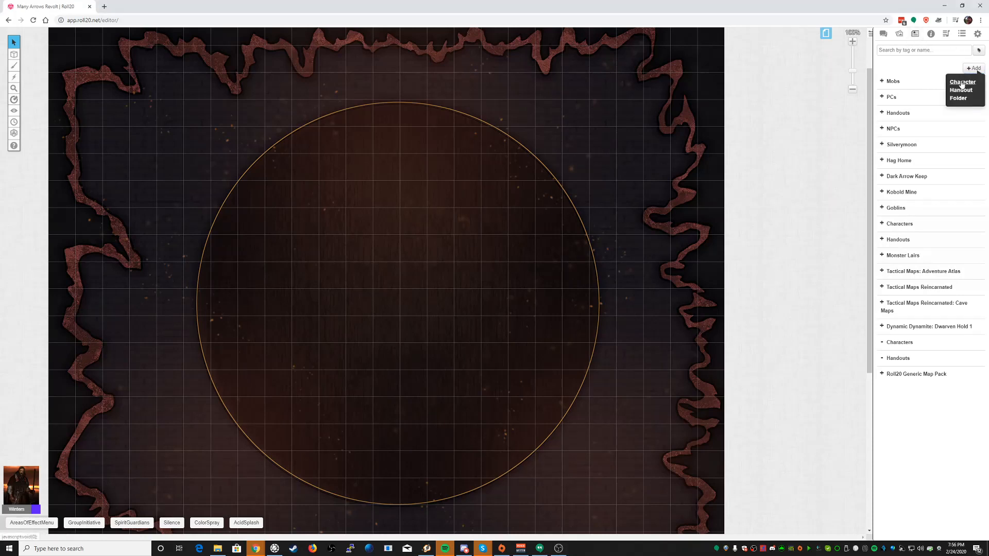
click(962, 82)
click(576, 332)
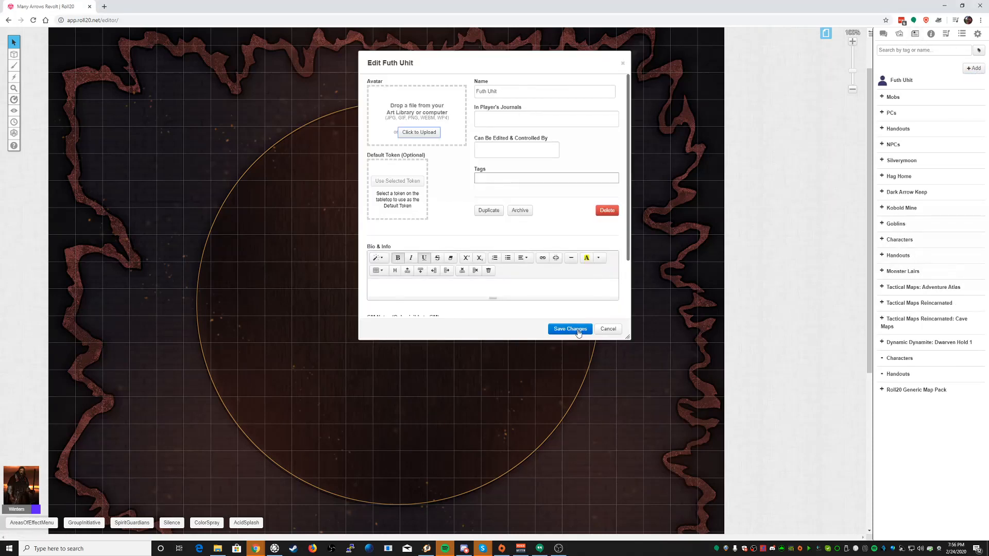
click(395, 77)
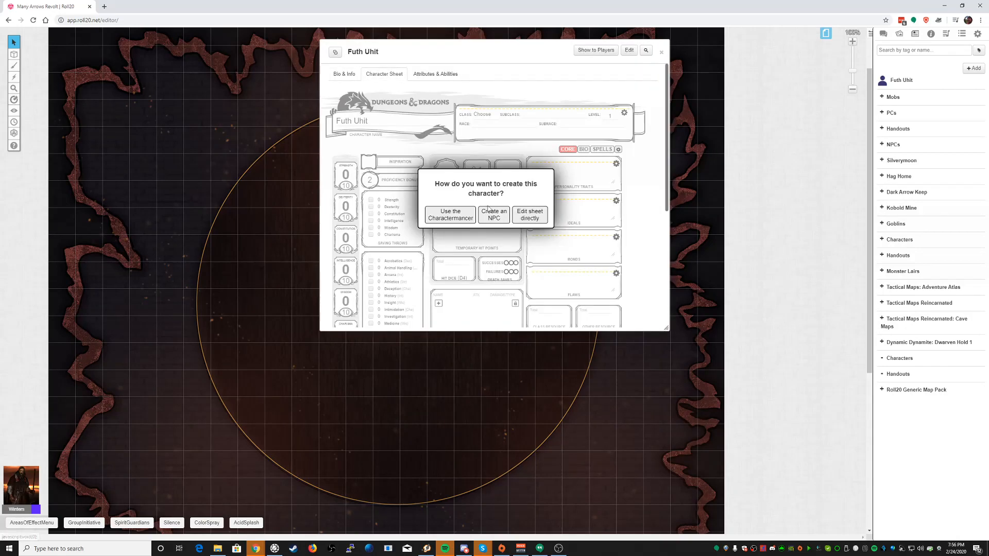
click(493, 215)
Step: Name the NPC Futh on its sheet and set armor class to 12 and hit points to 12
click(367, 102)
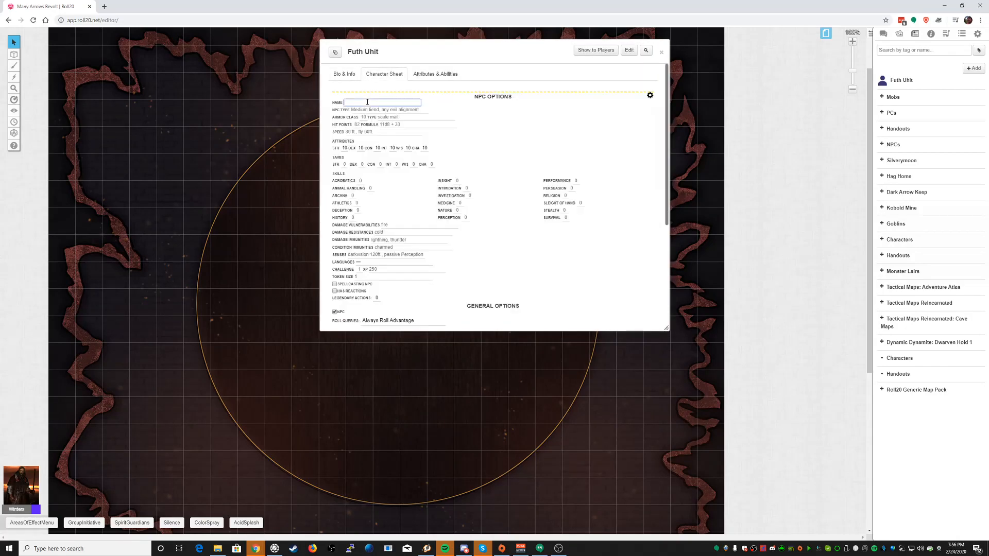
key(Tab)
key(Tab)
text(12)
key(Tab)
key(Tab)
text(12)
key(Tab)
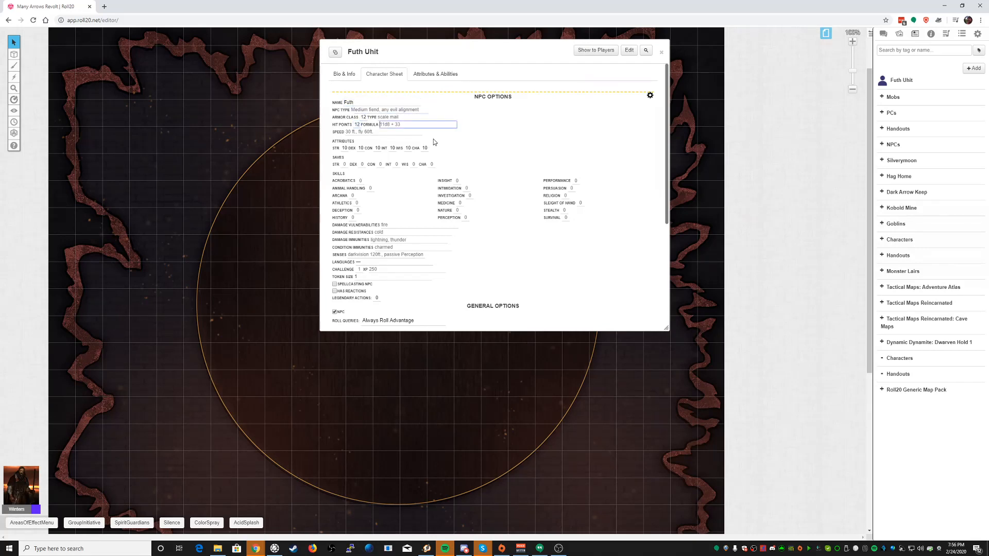
Step: Set the NPC's hit point formula to 2d8+5 and speed to 30ft, and finish the NPC options
text(208+5)
key(Tab)
text(3)
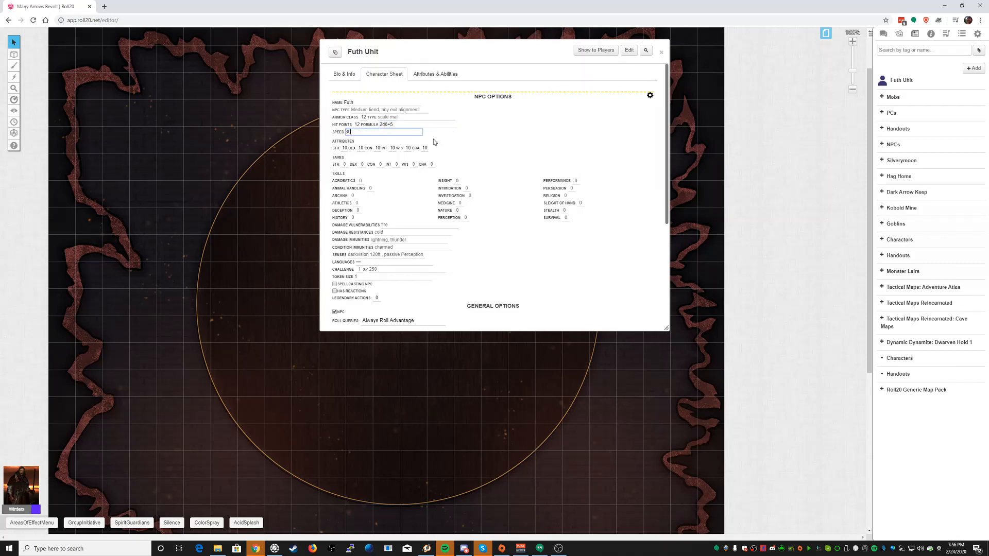
text(0ft)
key(Tab)
click(650, 95)
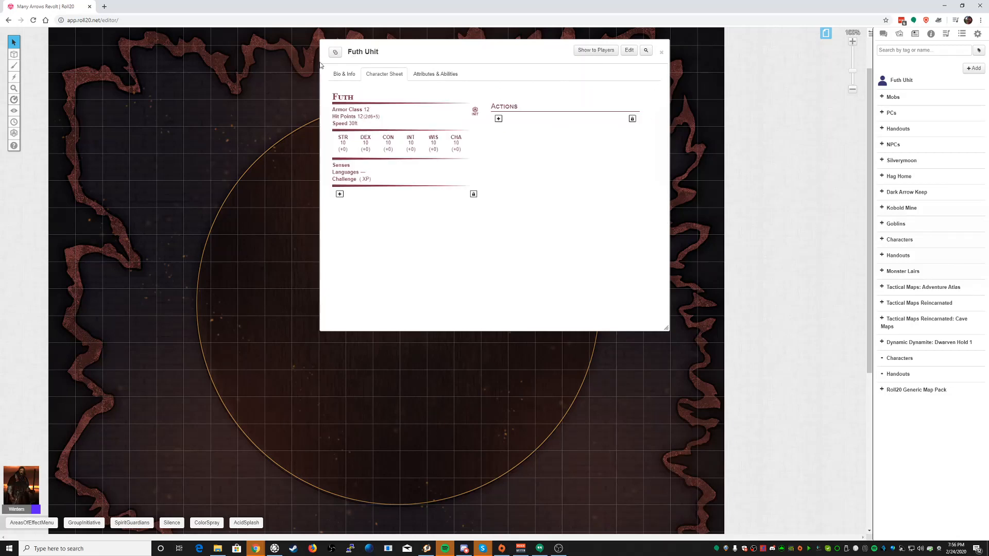
Step: Close the character sheet and place a token of the new character near the center of the map
click(344, 75)
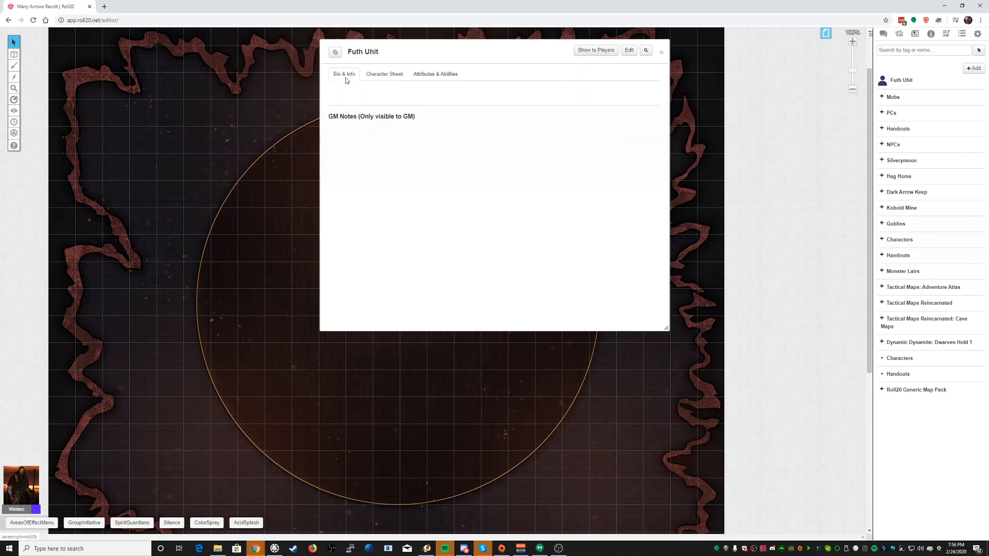
click(661, 53)
drag(898, 81, 393, 306)
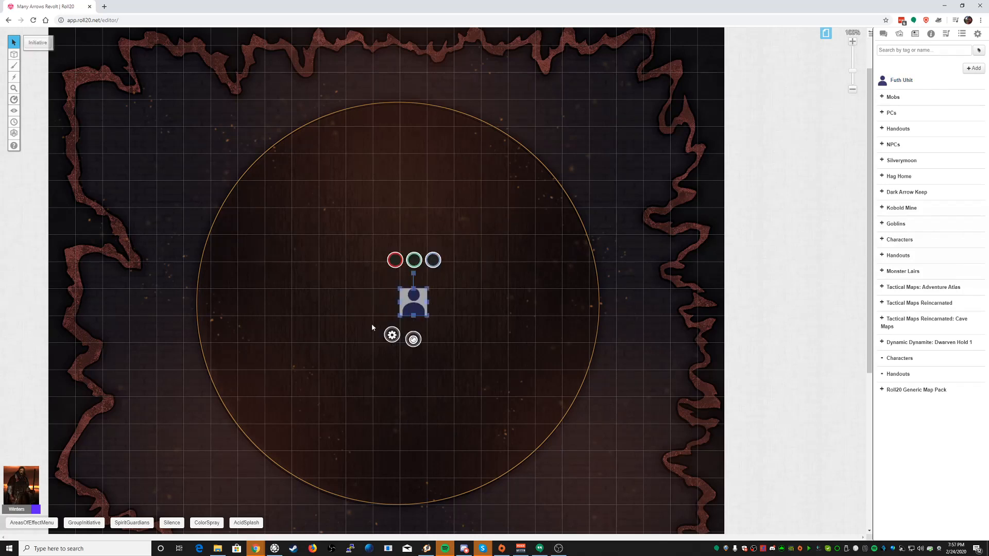
Step: Link the token's Bar 1 to hp, set its current value to 12, and save the token settings
click(392, 336)
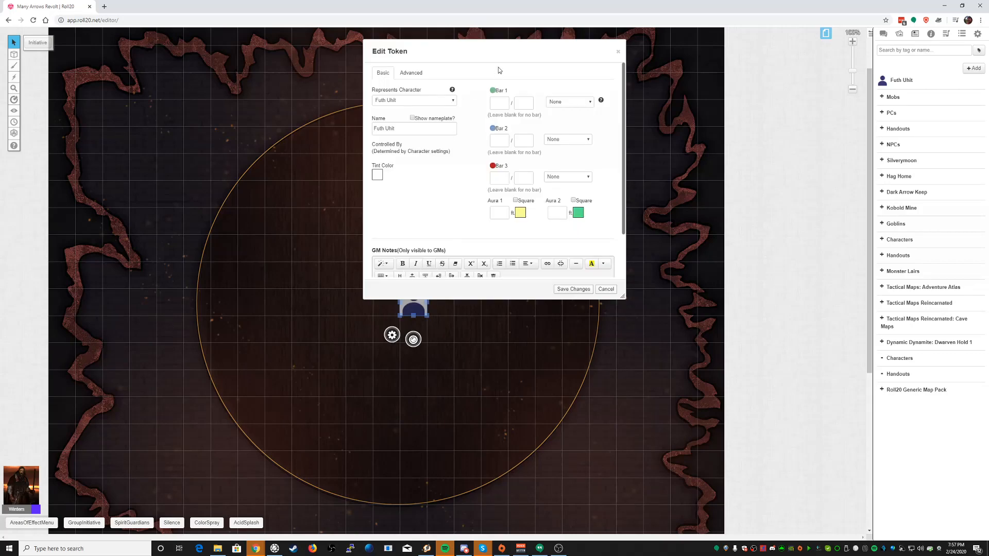
drag(500, 53, 268, 80)
click(337, 129)
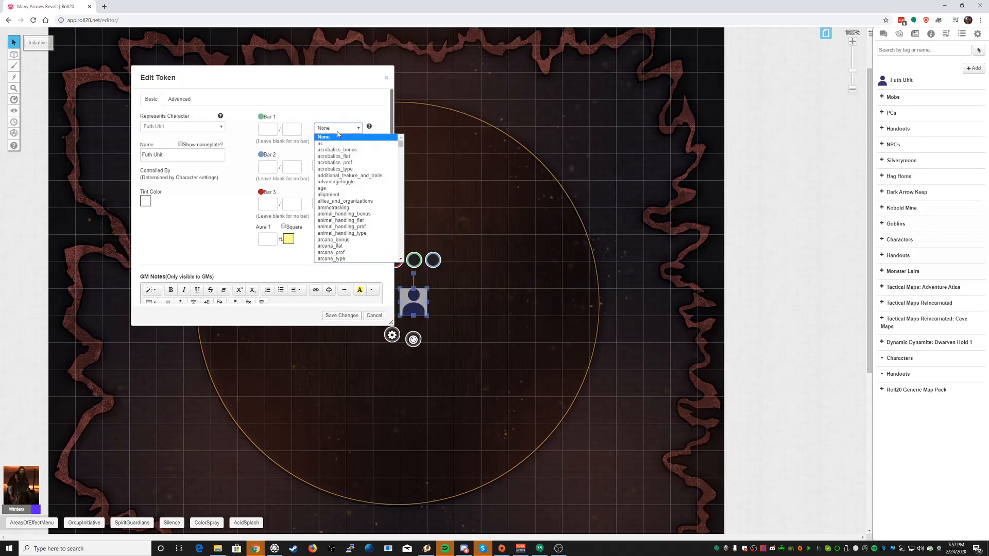
text(hp)
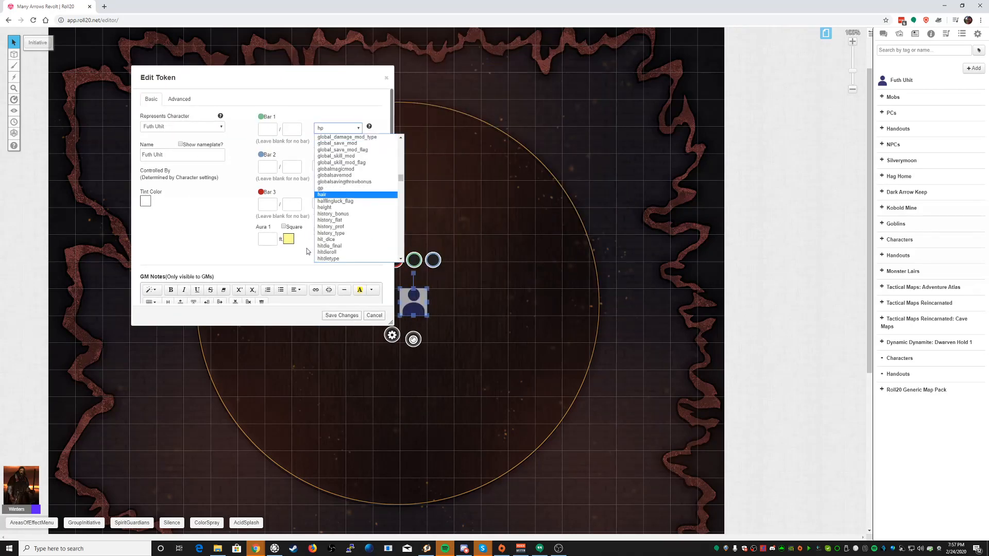
scroll(339, 227, down, 2)
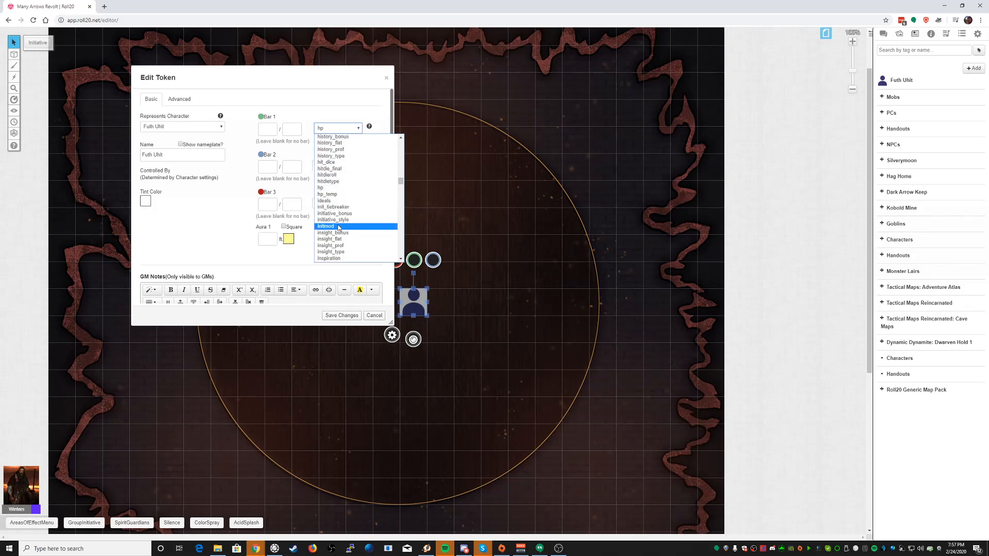
click(325, 188)
click(270, 130)
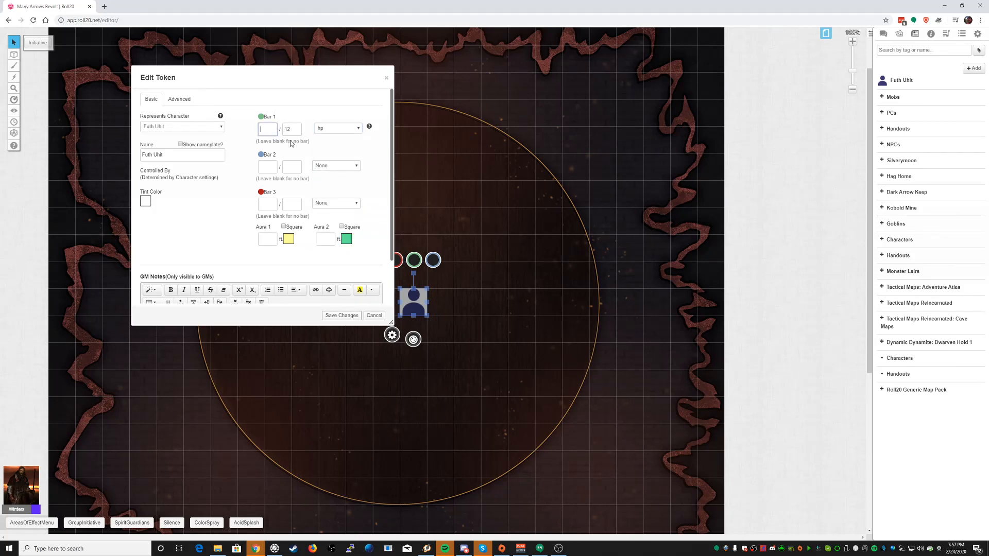
text(12)
click(200, 213)
click(342, 316)
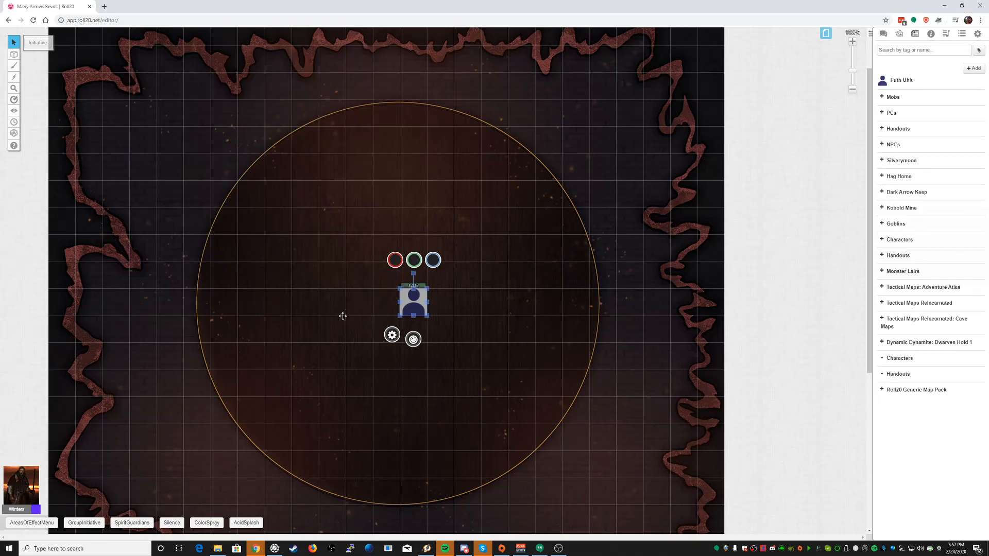
Step: Move the silhouette token around the map and leave it two squares below its original spot
click(387, 300)
mouse_move(414, 304)
mouse_down()
mouse_move(359, 302)
mouse_move(417, 300)
mouse_up()
click(433, 307)
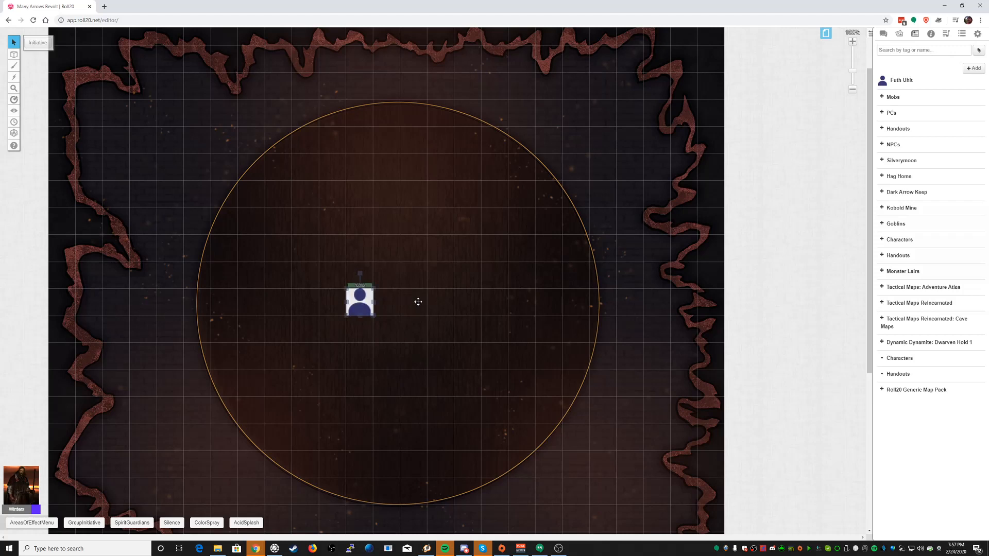
click(458, 306)
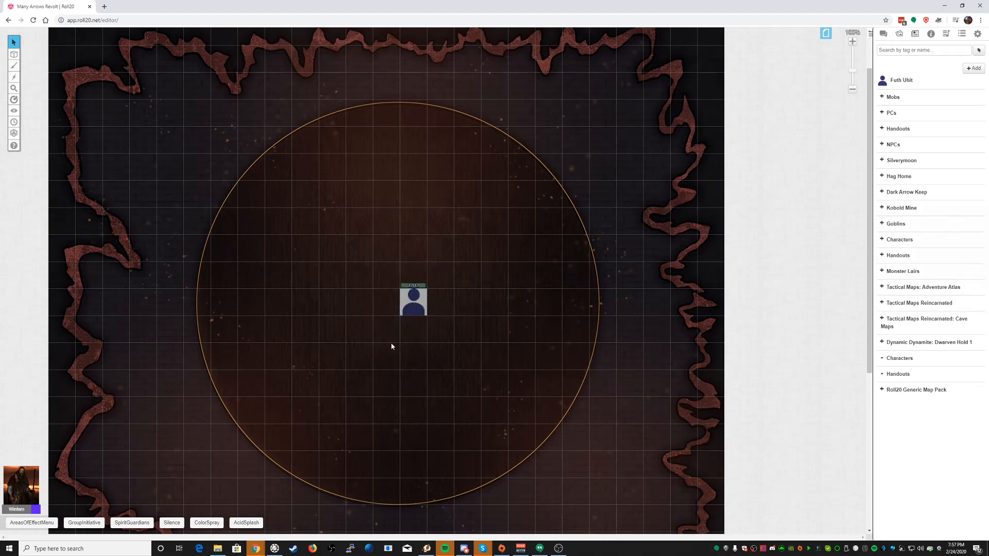
drag(410, 305, 411, 356)
click(468, 359)
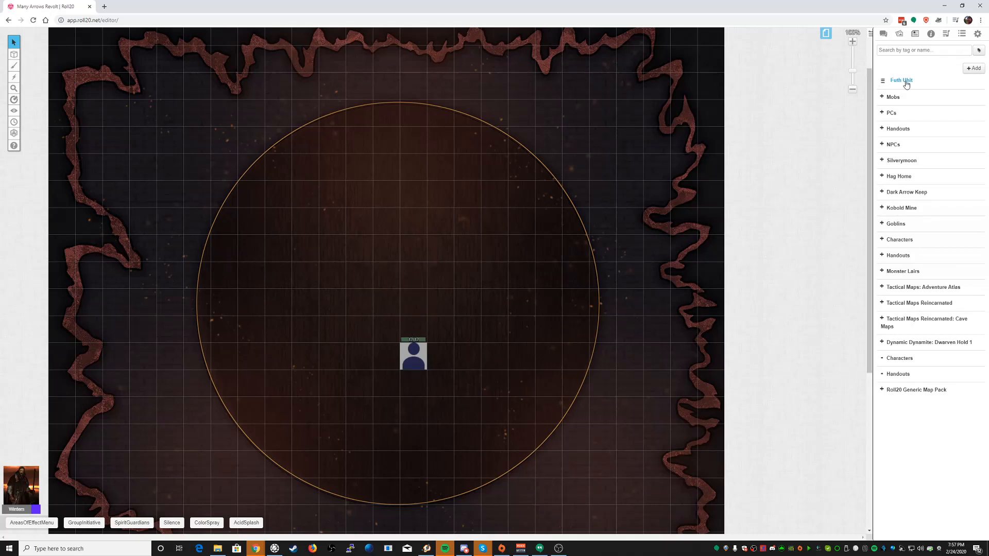
Step: Place a second token of the character above the first one and delete it
drag(901, 80, 380, 269)
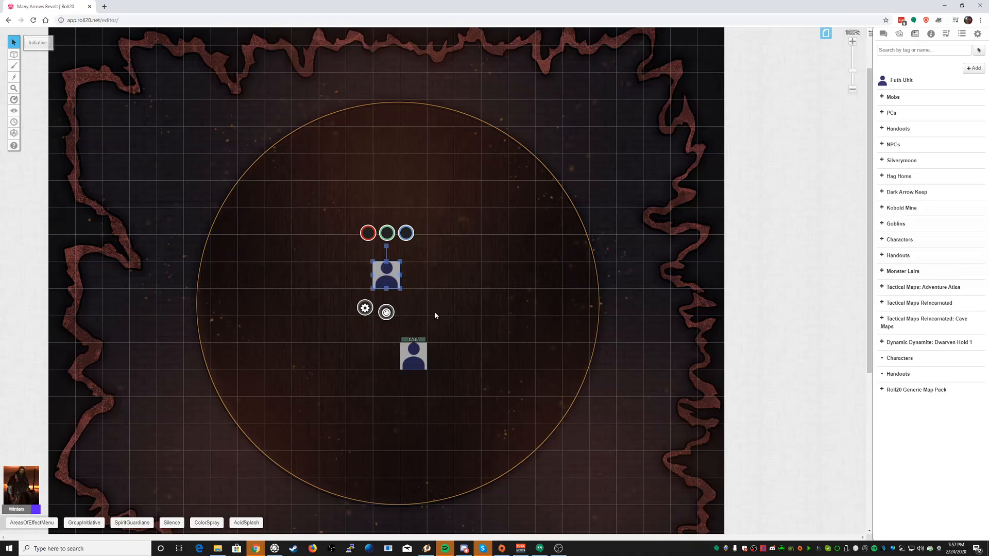
key(Delete)
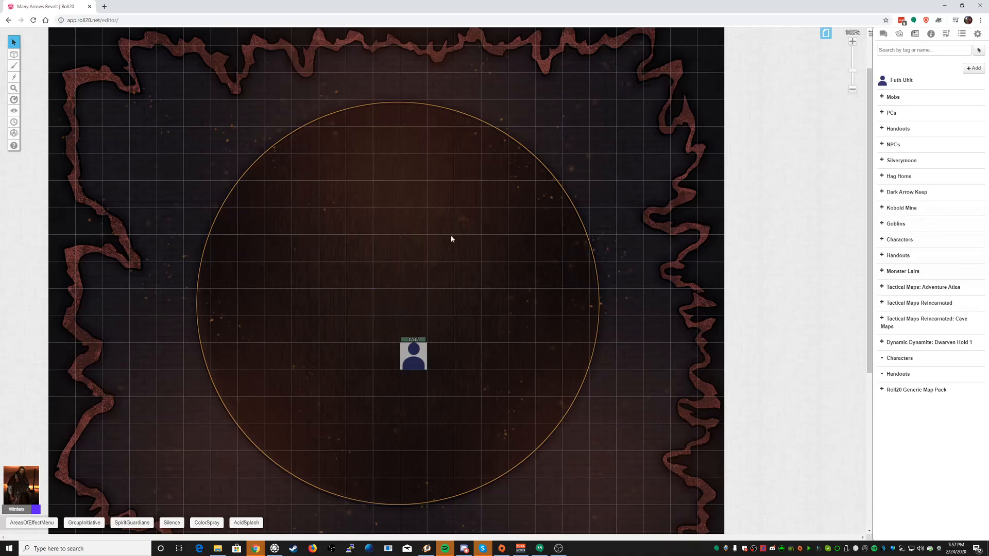
Step: Place the round portrait image from the art library on the map and return to the journal
click(899, 34)
mouse_move(899, 232)
drag(899, 266, 335, 333)
click(915, 34)
Step: Make the portrait token represent the Futh Uhit character
click(311, 364)
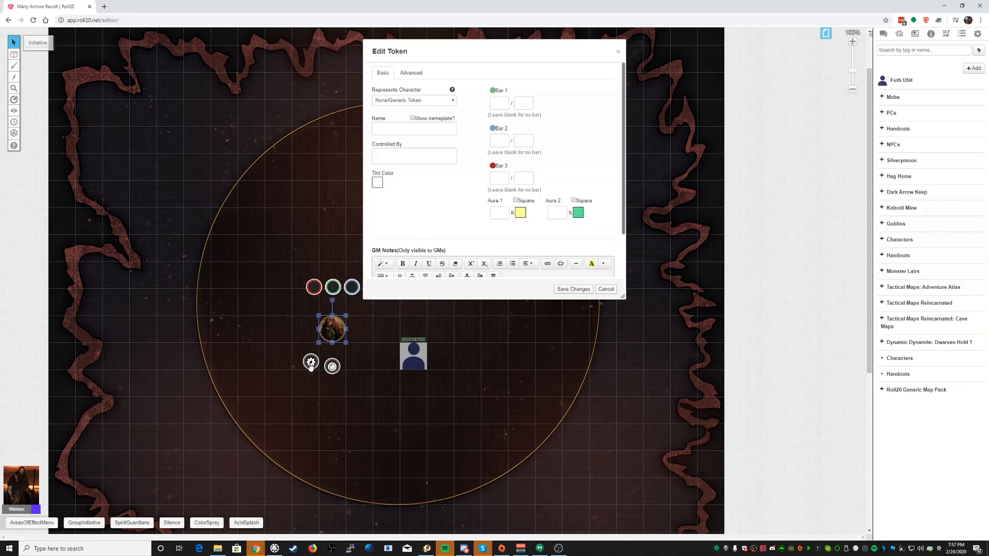
click(412, 101)
text(fu)
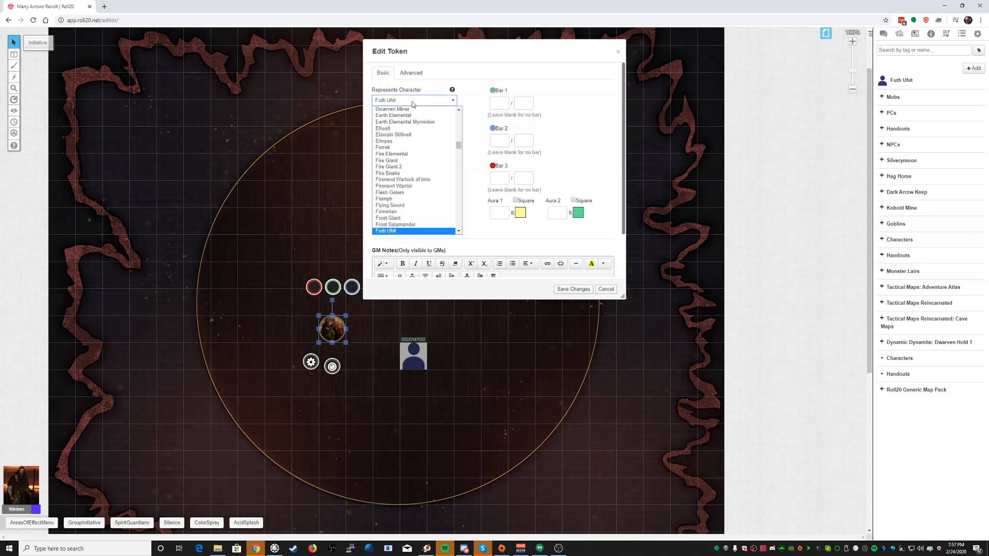
click(397, 230)
Step: Link the portrait token's Bar 1 to hp and Bar 2 to ac, and enable its nameplate
click(580, 103)
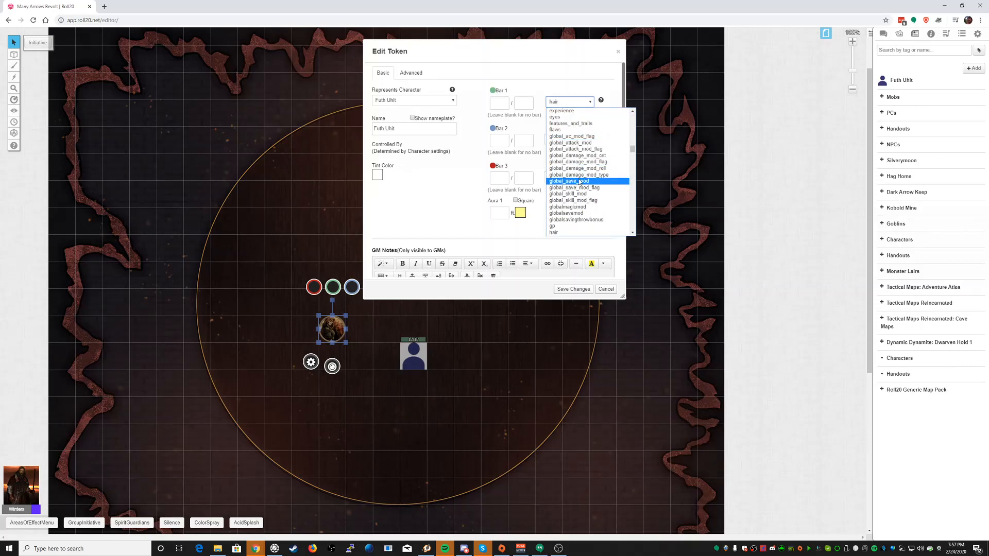
text(h)
click(566, 226)
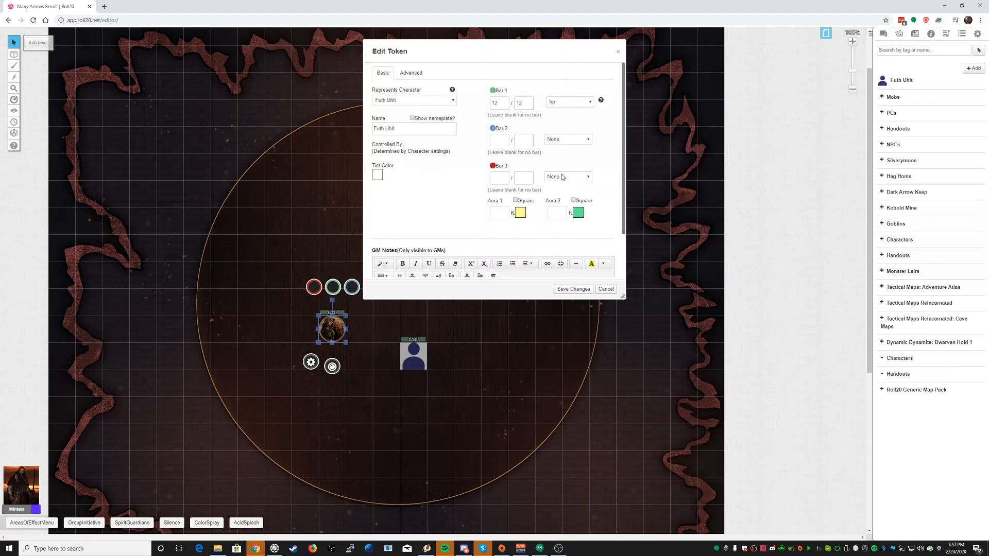
click(588, 140)
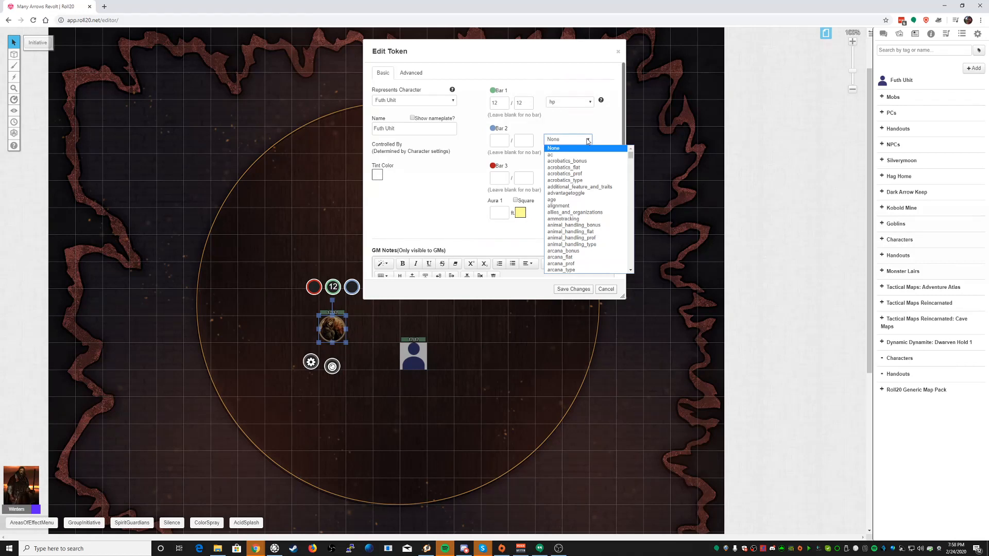
click(576, 155)
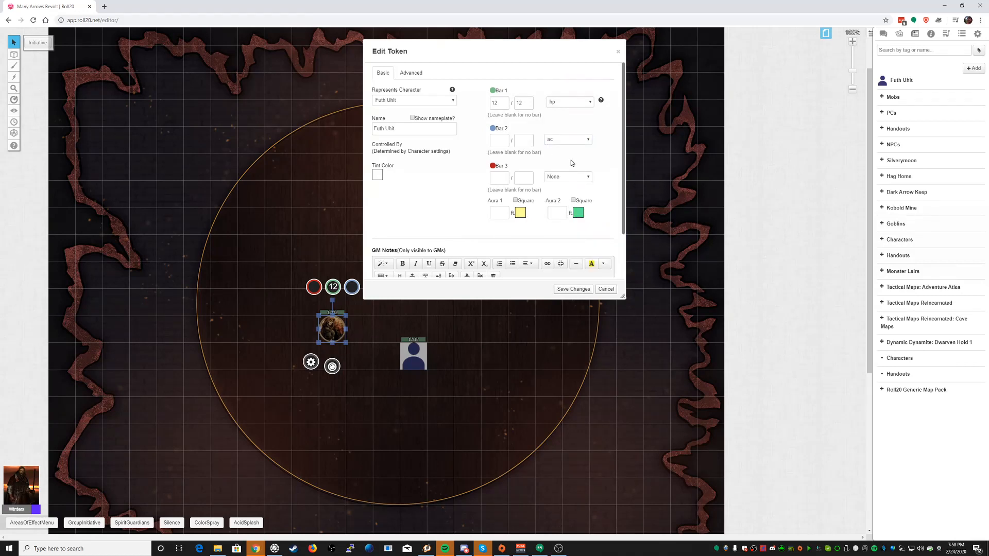
click(421, 120)
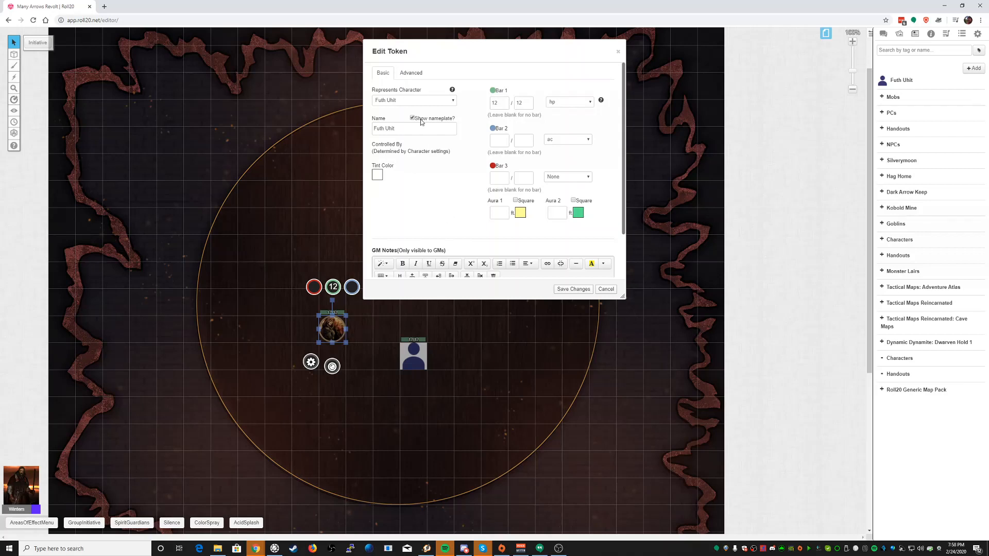
Step: Let all players see the portrait token's Bar 1 and set its sight angle to 270 degrees
click(412, 72)
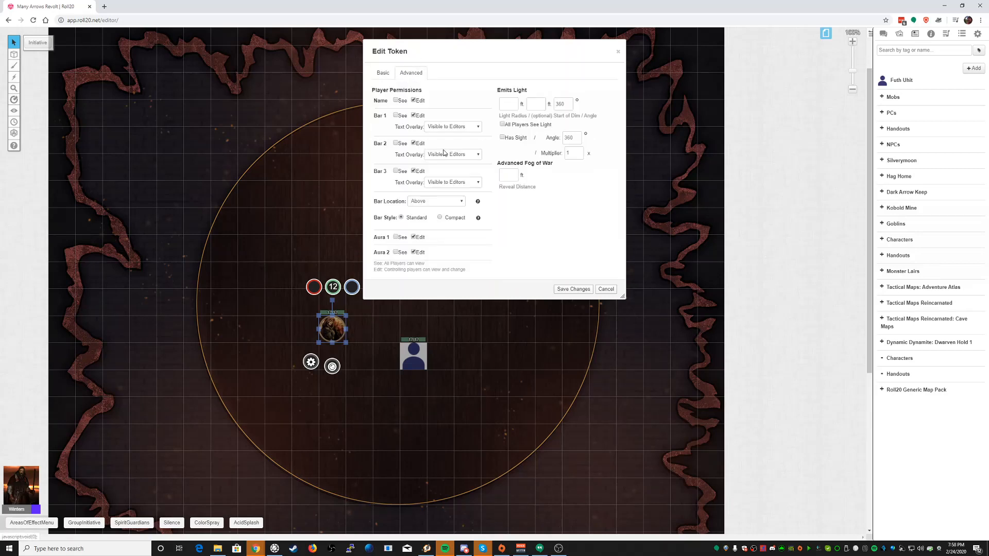
click(396, 116)
click(564, 139)
key(Delete)
key(Delete)
key(Delete)
text(27)
click(606, 128)
Step: Set the portrait token's light radius to 30 ft and sight multiplier to 2, and save the settings
click(507, 106)
text(30)
double_click(571, 153)
text(2)
click(597, 201)
click(383, 72)
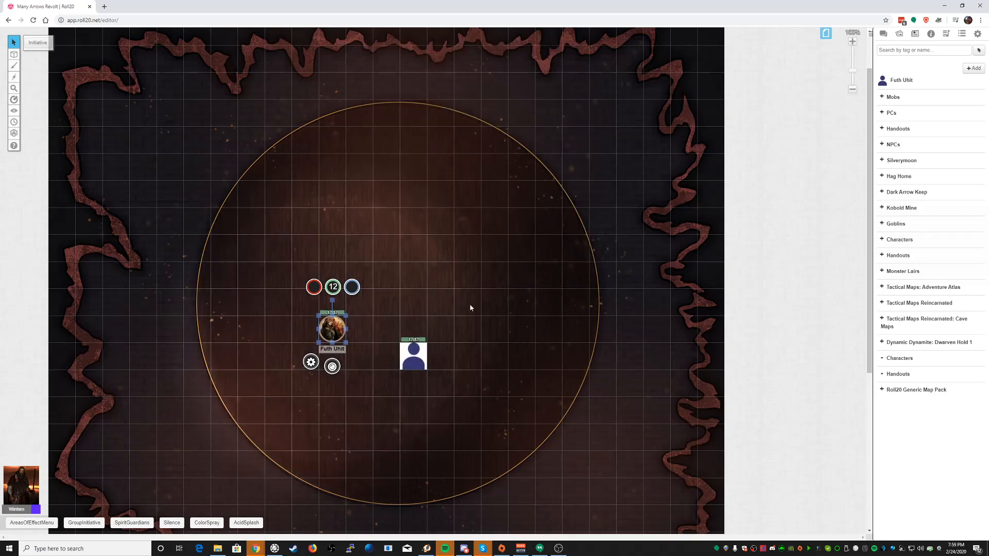
Step: Preview the portrait token's line of sight, rotate the token slightly to check its vision cone, and leave the preview
click(338, 330)
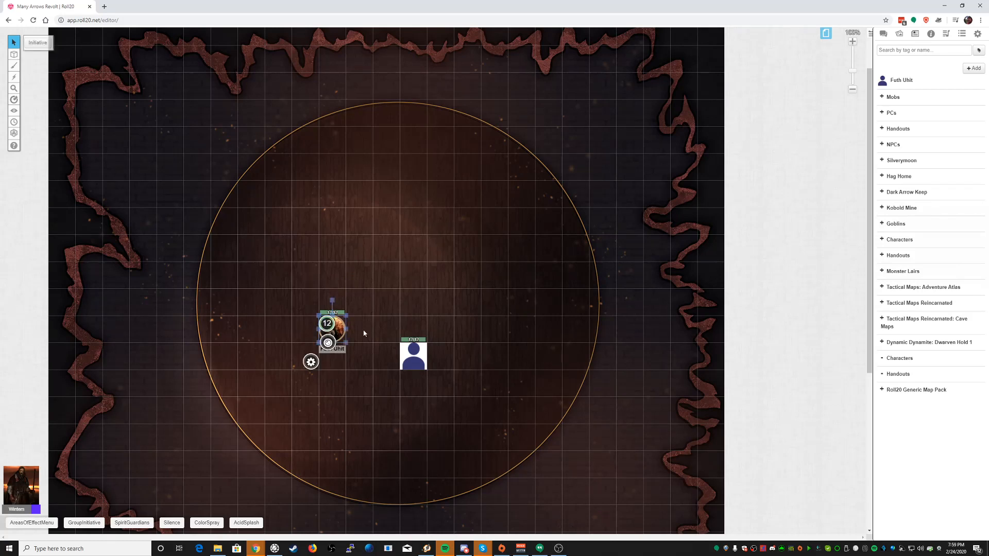
key(ctrl+l)
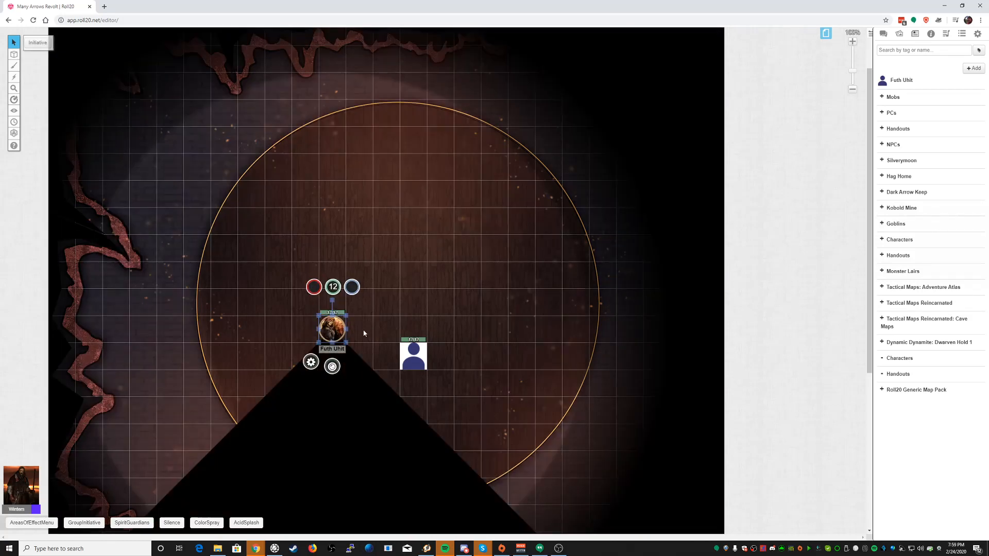
mouse_move(331, 300)
mouse_down()
mouse_move(356, 307)
mouse_move(304, 315)
mouse_move(332, 300)
mouse_move(284, 301)
mouse_move(335, 296)
mouse_up()
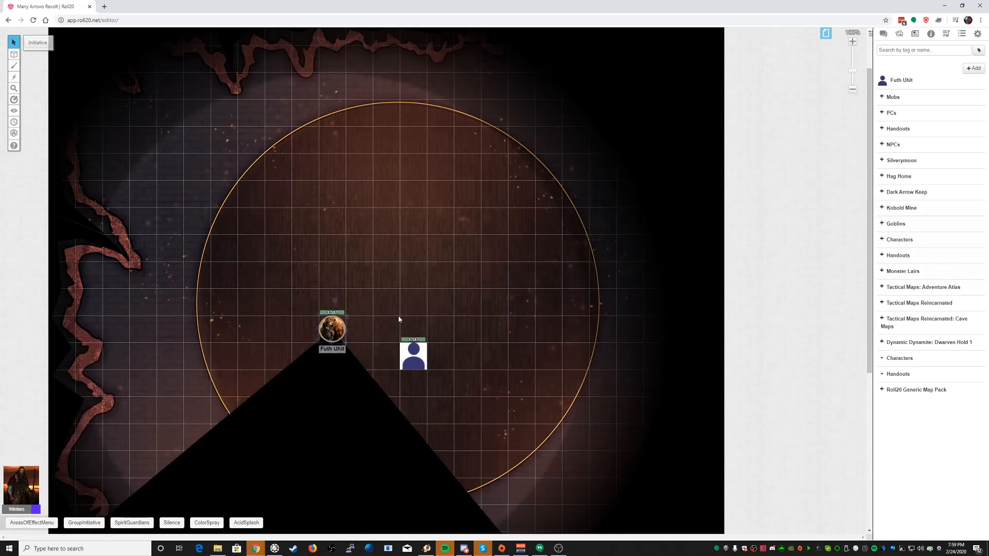
key(ctrl+l)
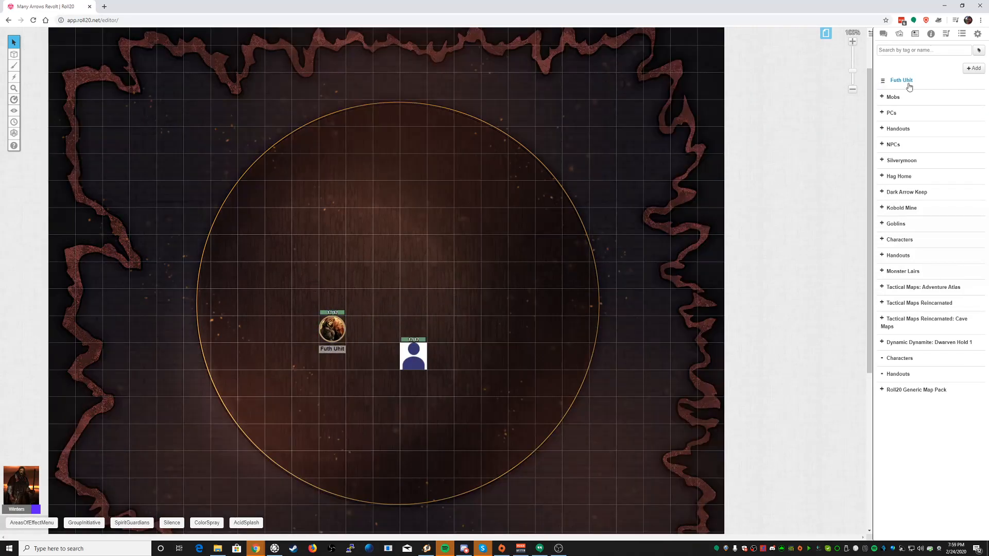
Step: Place another token of the character from the journal and move it above the existing tokens
drag(902, 81, 429, 283)
drag(429, 281, 381, 252)
Step: Delete both silhouette tokens from the map, keeping only the portrait token
drag(404, 319, 441, 390)
key(Delete)
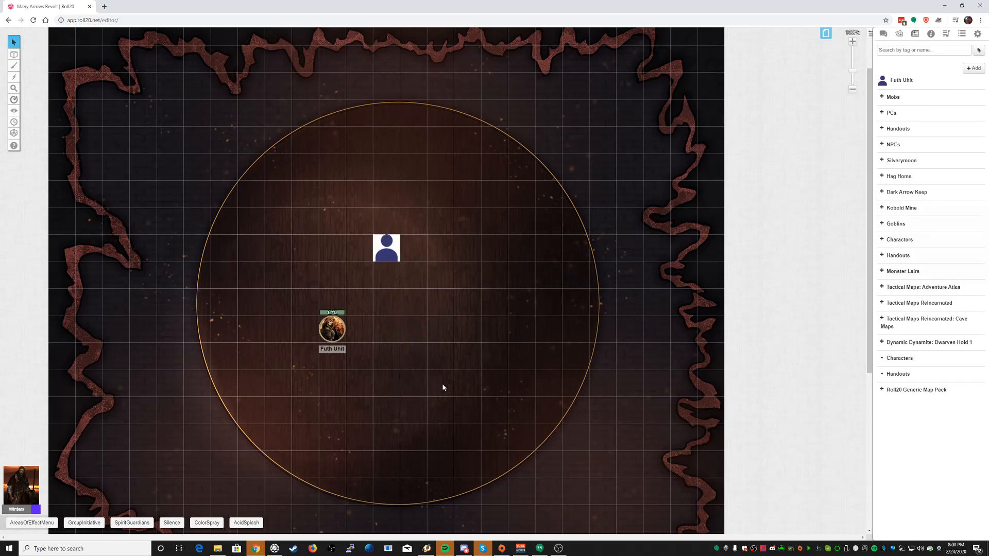
click(389, 256)
key(Delete)
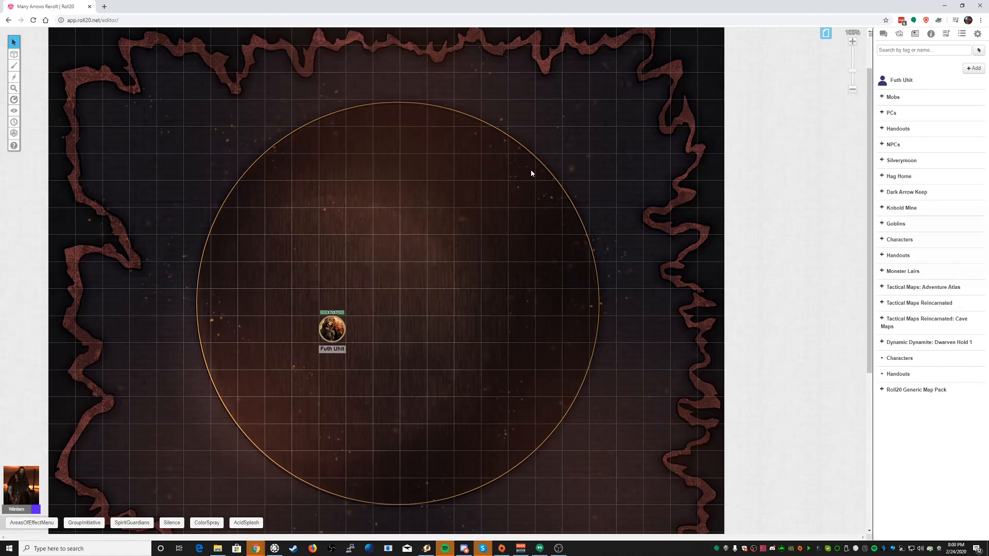
Step: Open the NPC's journal entry for editing and assign the portrait token on the map as its default token
click(910, 85)
drag(444, 48, 503, 53)
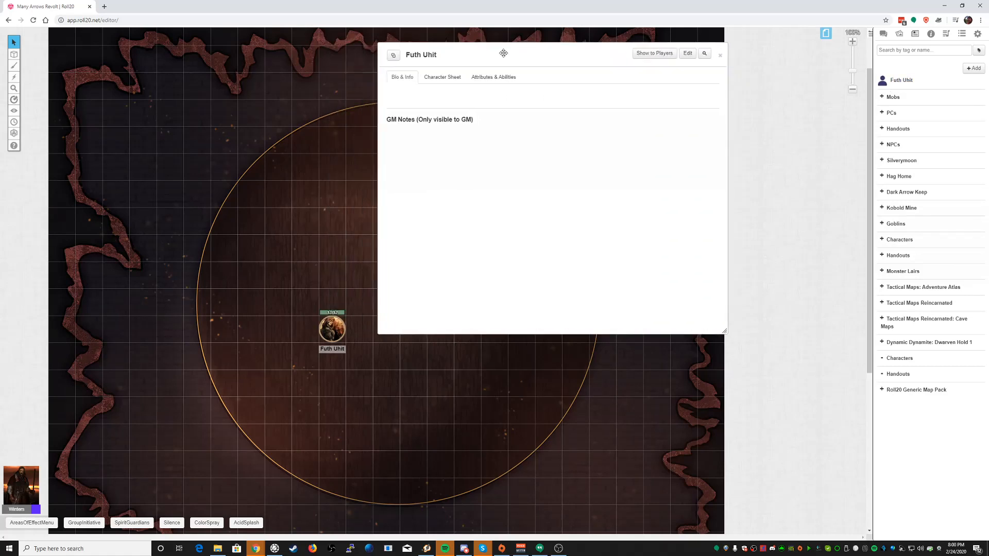
click(688, 54)
click(334, 328)
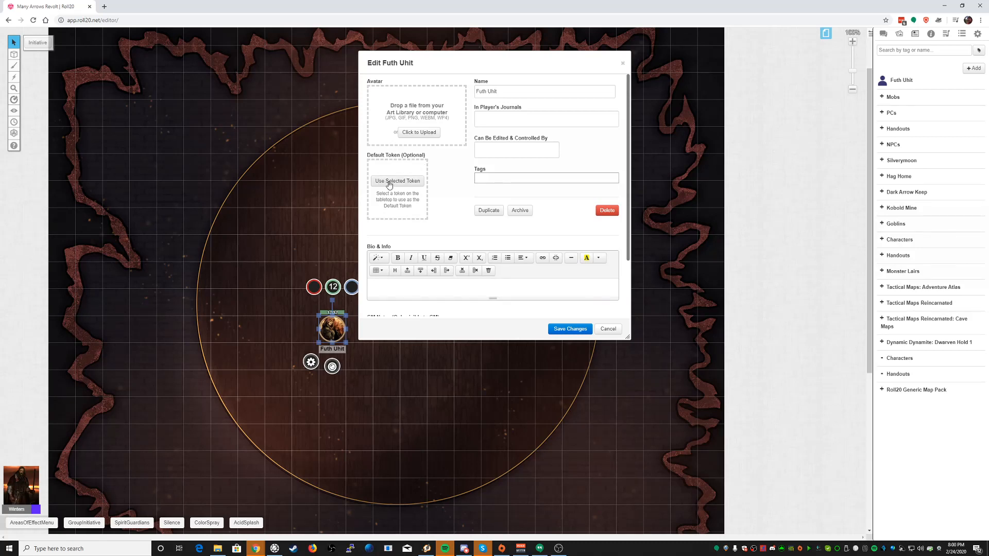
click(389, 182)
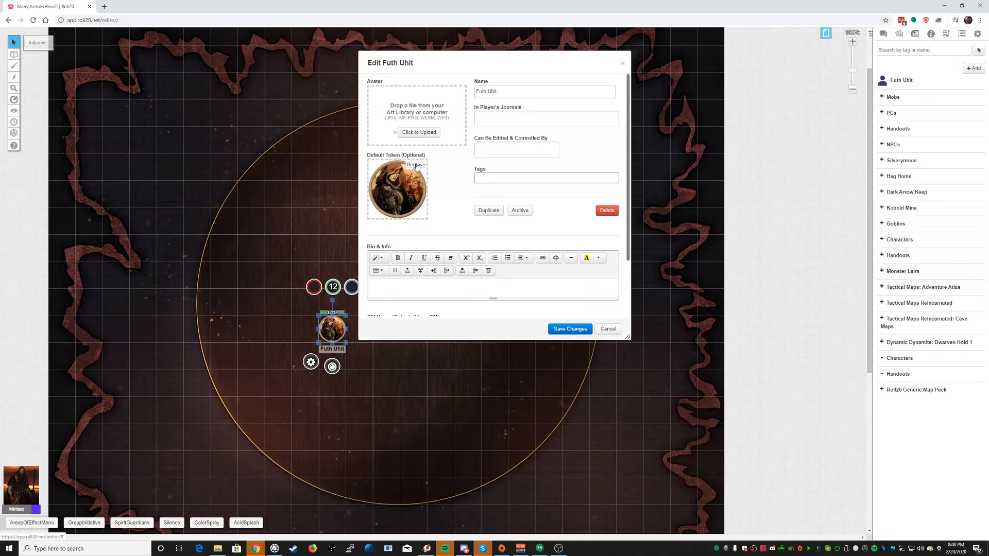
Step: Remove the character's default token and assign the selected portrait token as the default again
click(417, 166)
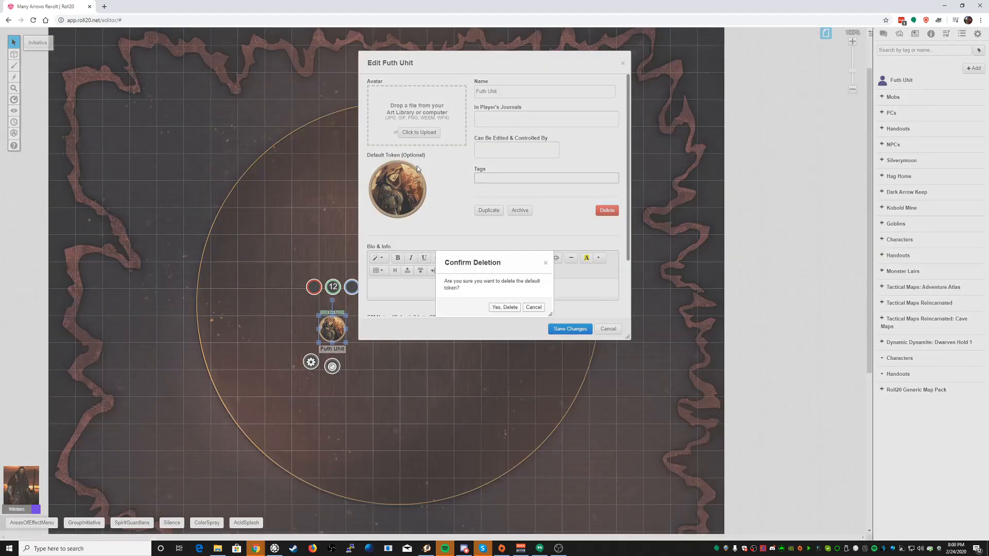
click(506, 308)
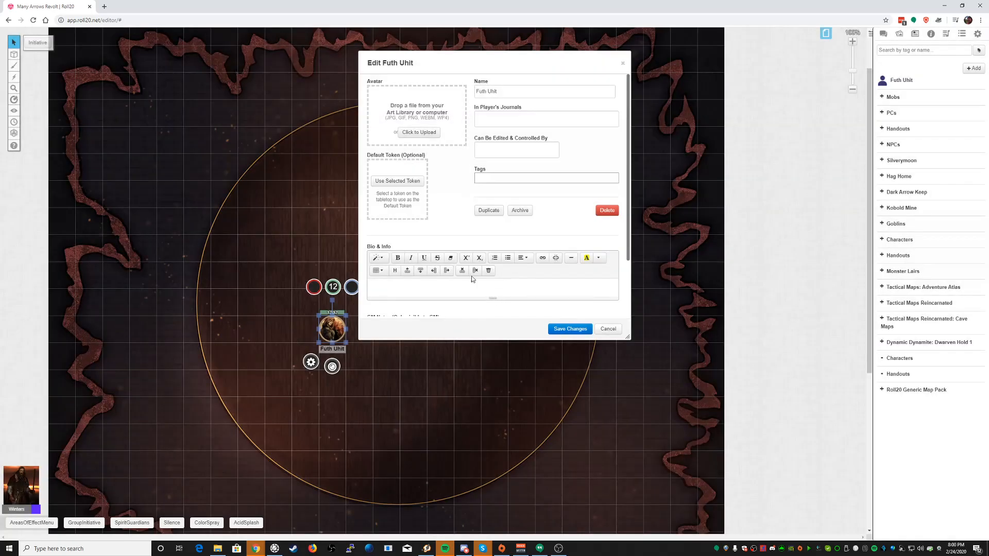
click(405, 182)
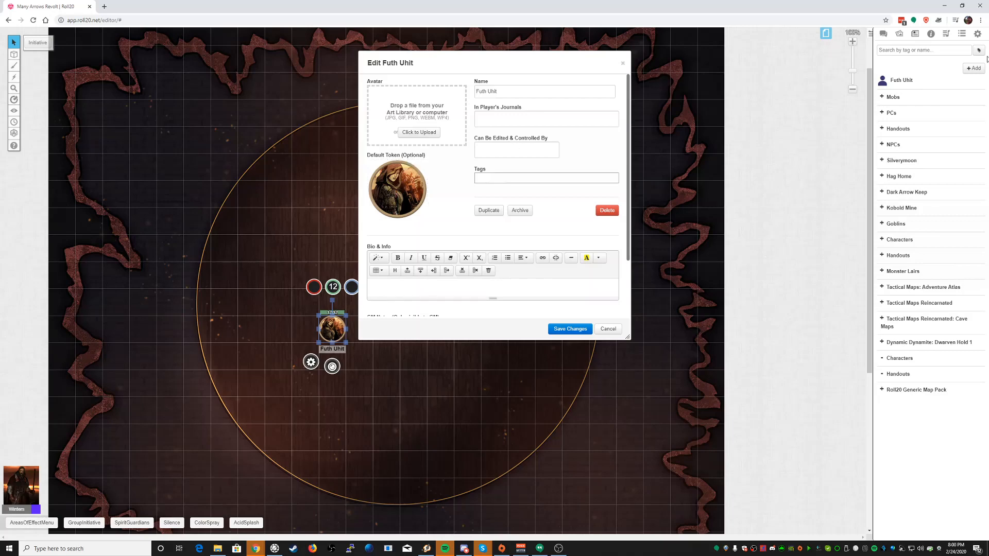
Step: Set the character's avatar to token_2 (7).png from the art library's recent uploads and save the changes
click(899, 34)
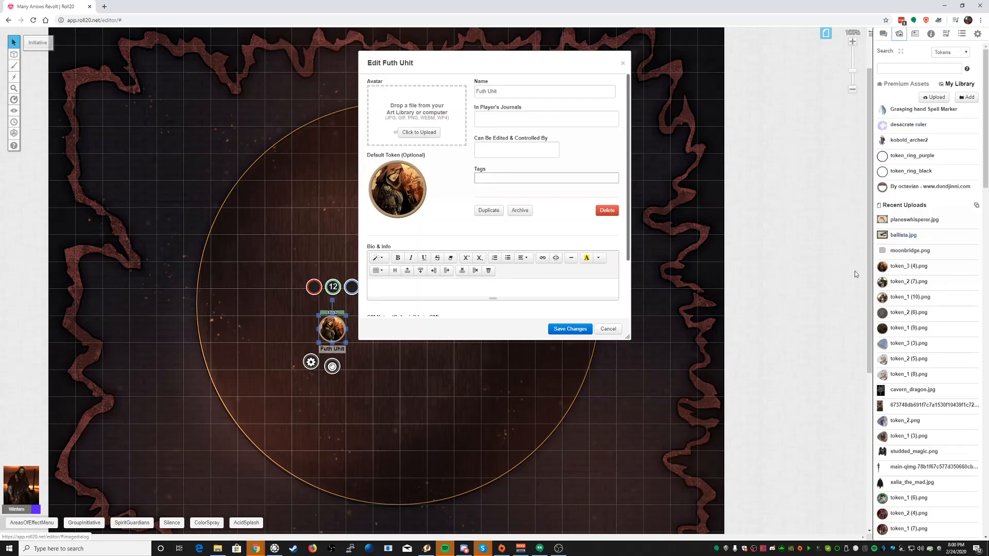
drag(882, 282, 421, 108)
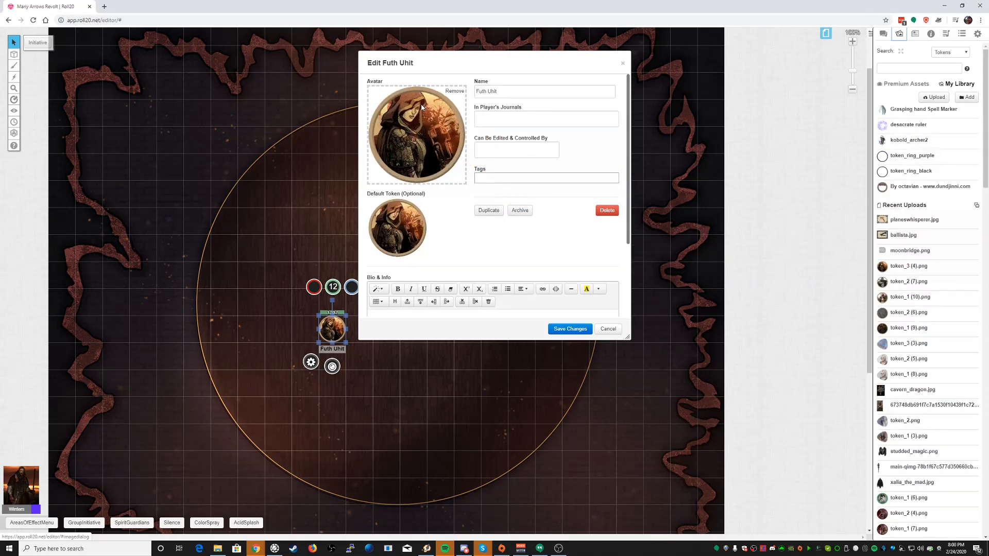
click(914, 35)
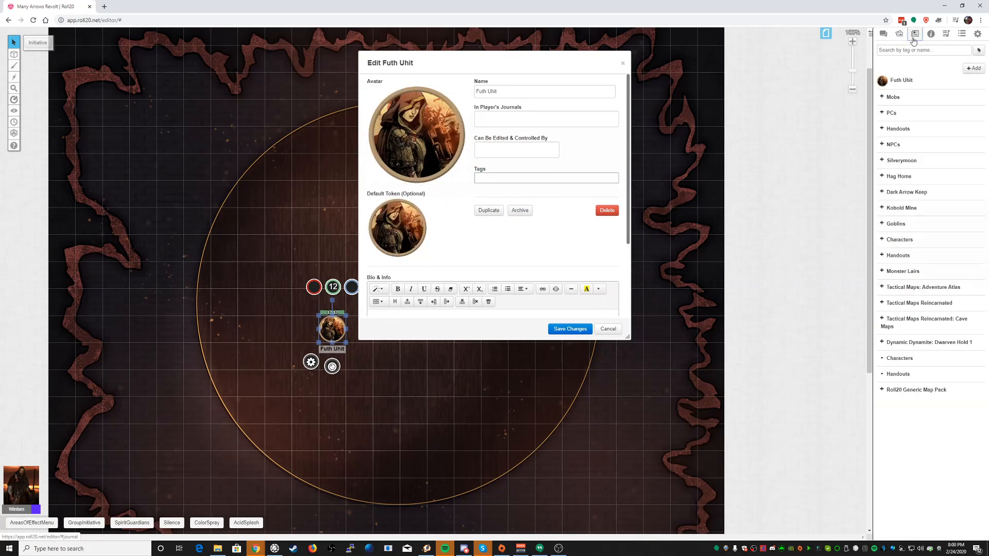
click(570, 330)
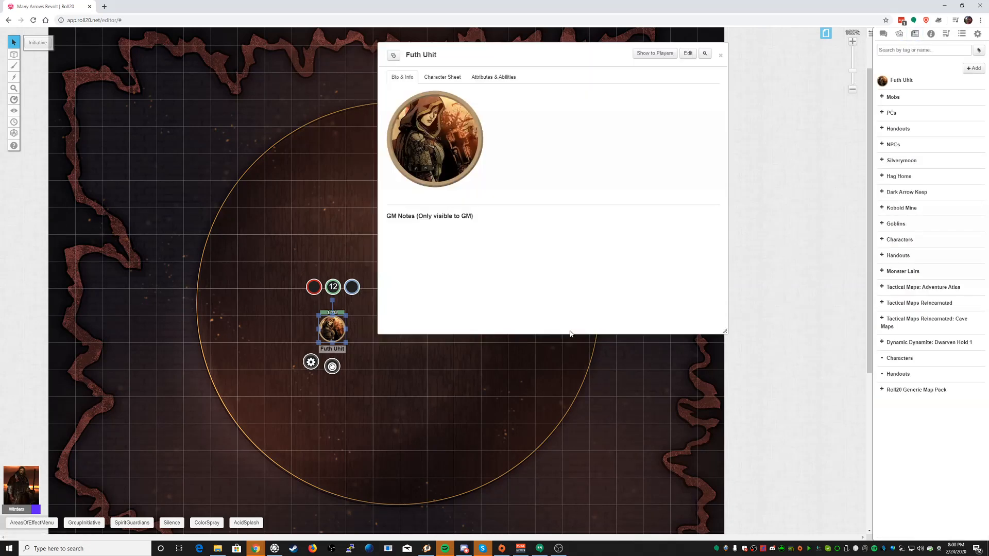
Step: Move the portrait token one square diagonally down and left, and collapse the character window
drag(516, 55, 480, 78)
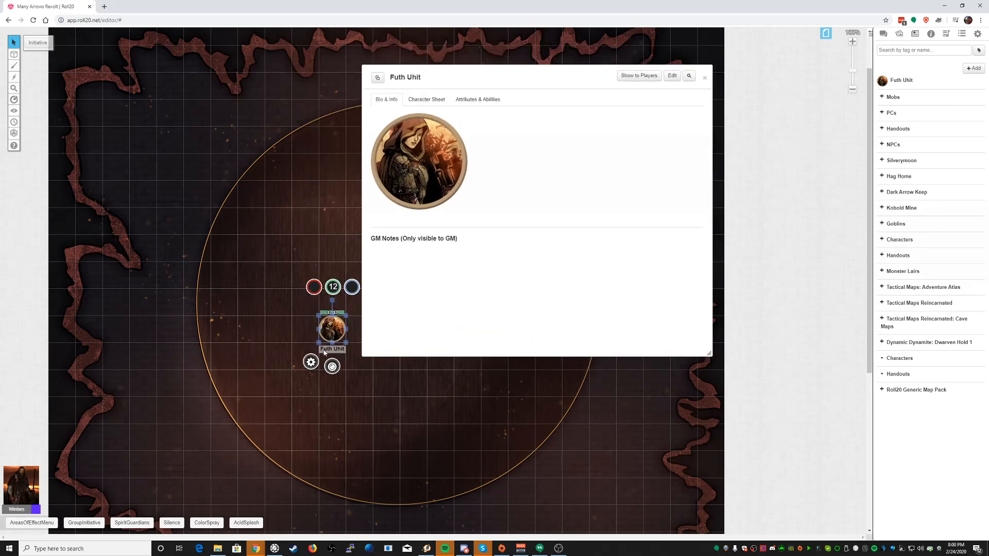
drag(332, 330, 305, 356)
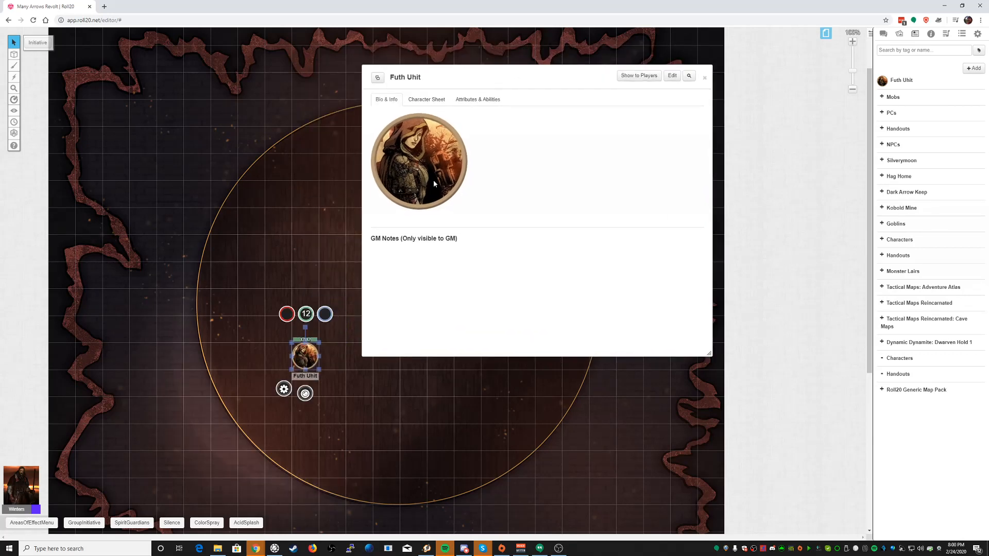
double_click(580, 76)
Step: Place a second token of the character from the journal in the upper half of the circle and check its settings
drag(901, 80, 407, 232)
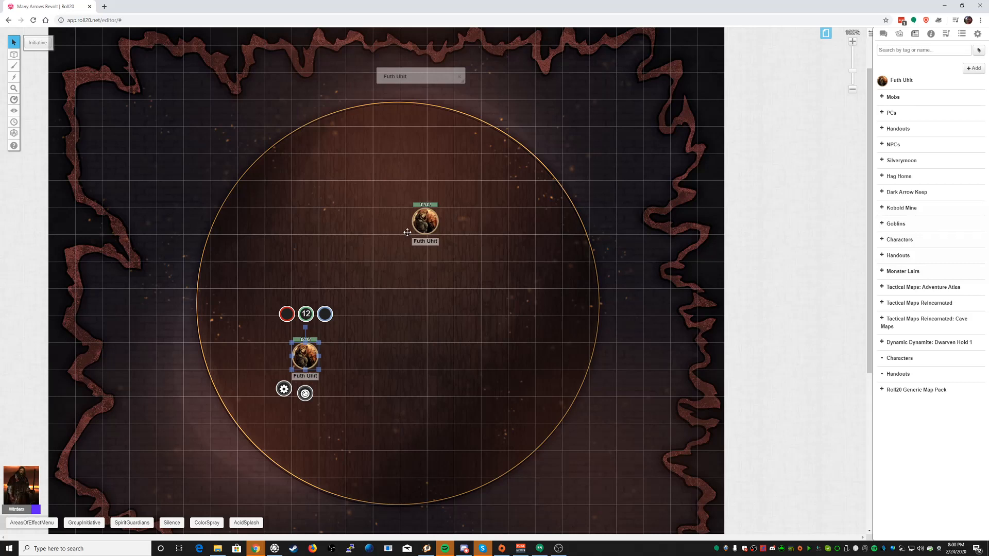
click(414, 218)
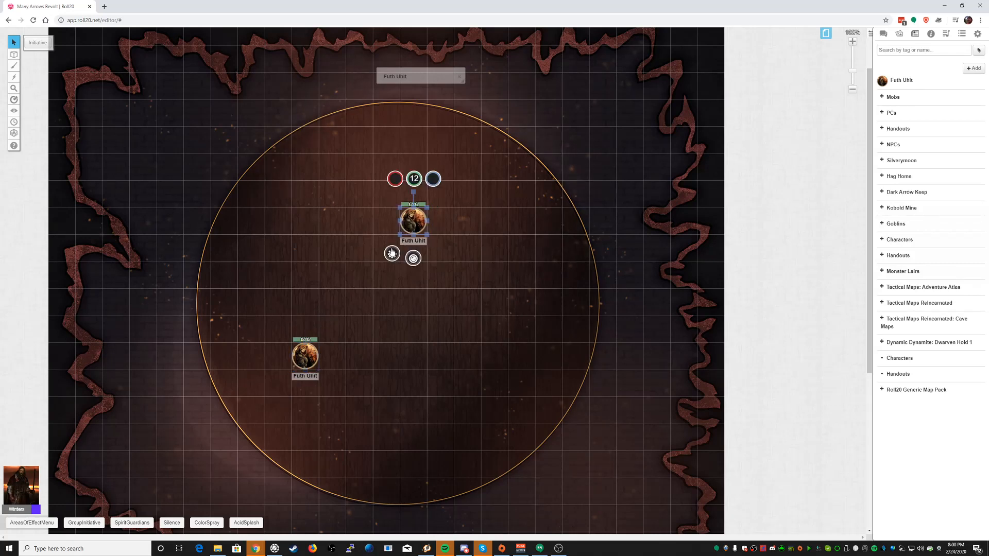
double_click(414, 221)
click(604, 293)
Step: Subtract 3 from the new token's green bar value using the modification -3
click(416, 179)
text(-3)
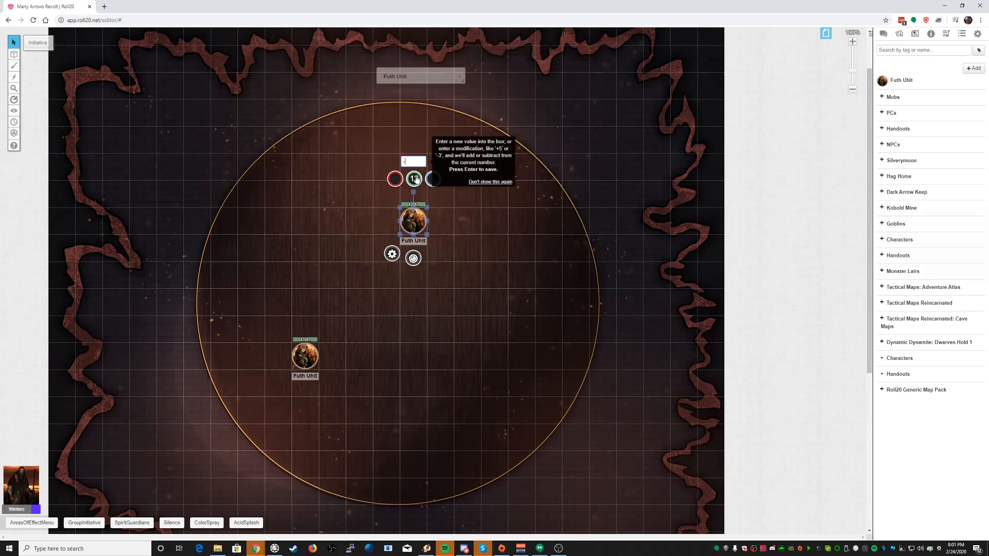
key(Return)
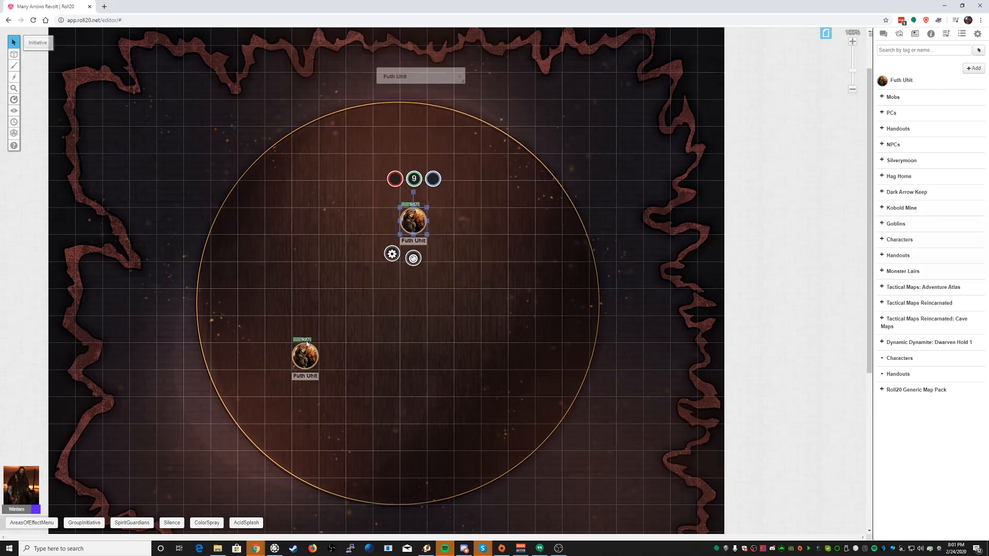
Step: Move the new token two squares left and delete the older portrait token below it
drag(416, 215, 359, 222)
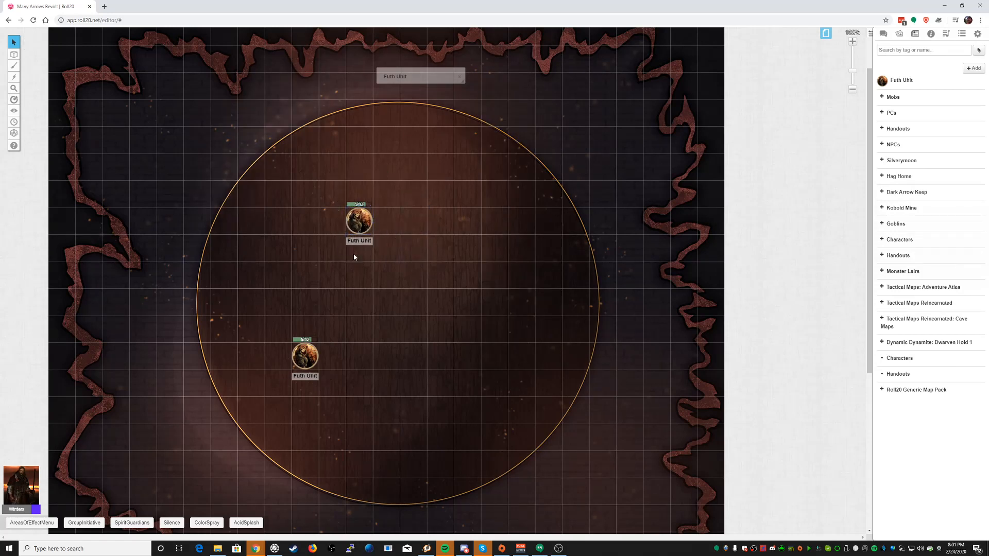
drag(266, 279, 370, 412)
key(Delete)
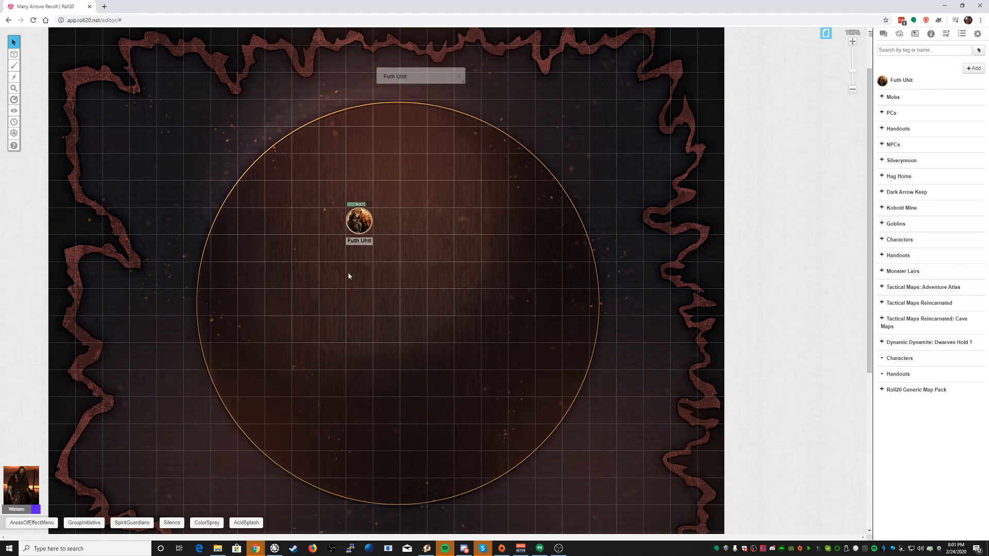
Step: Preview the remaining token's line of sight and leave the preview
click(360, 222)
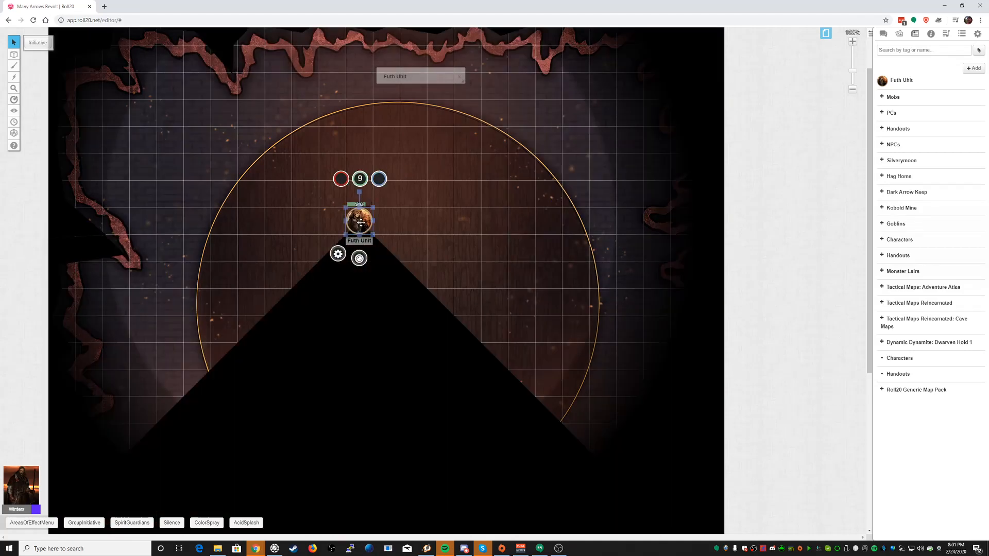
click(440, 243)
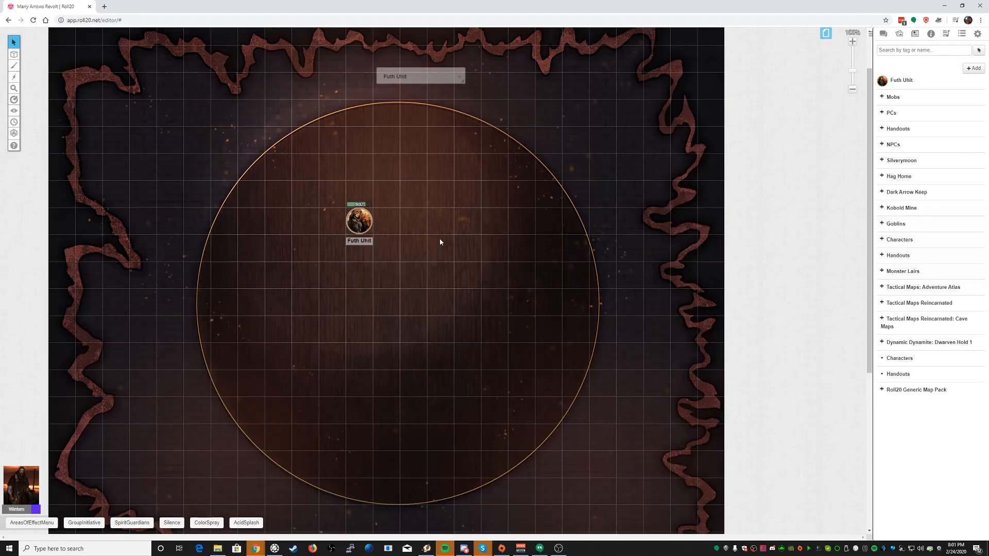